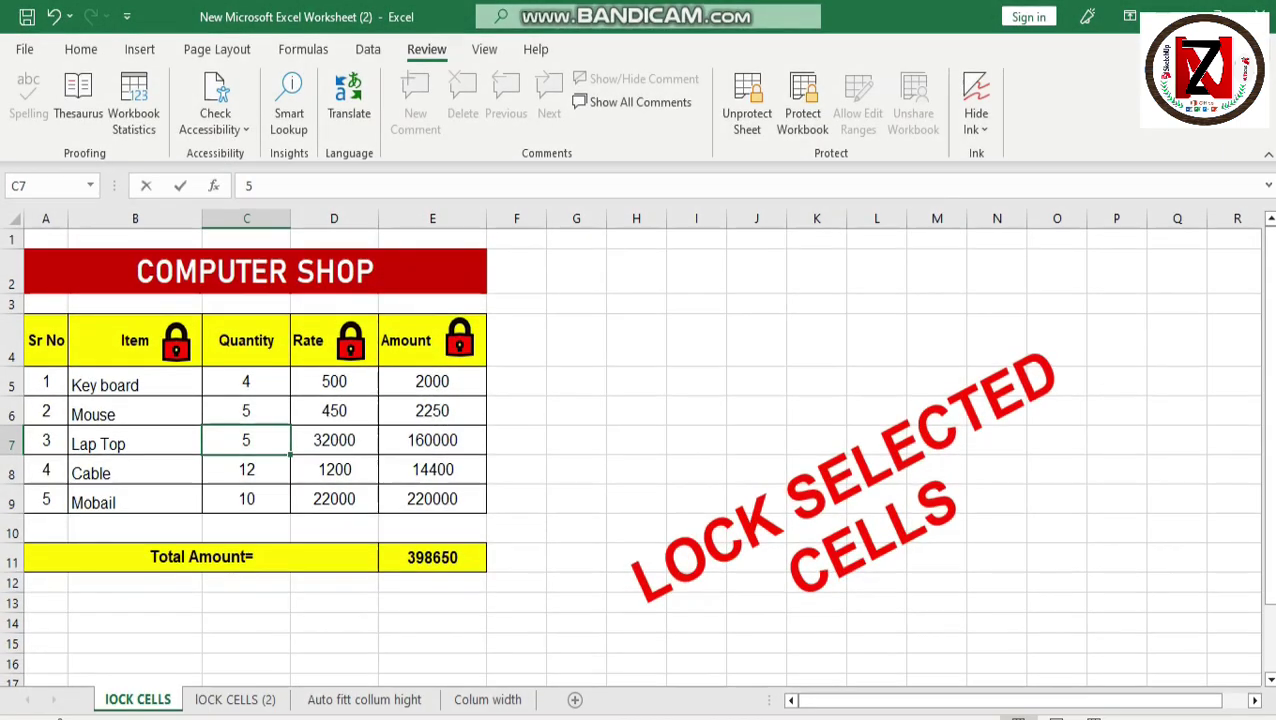
# Move through the Quantity column and settle on the Key board quantity cell C5
pyautogui.press('F2')
pyautogui.press('Escape')
pyautogui.press('F2')
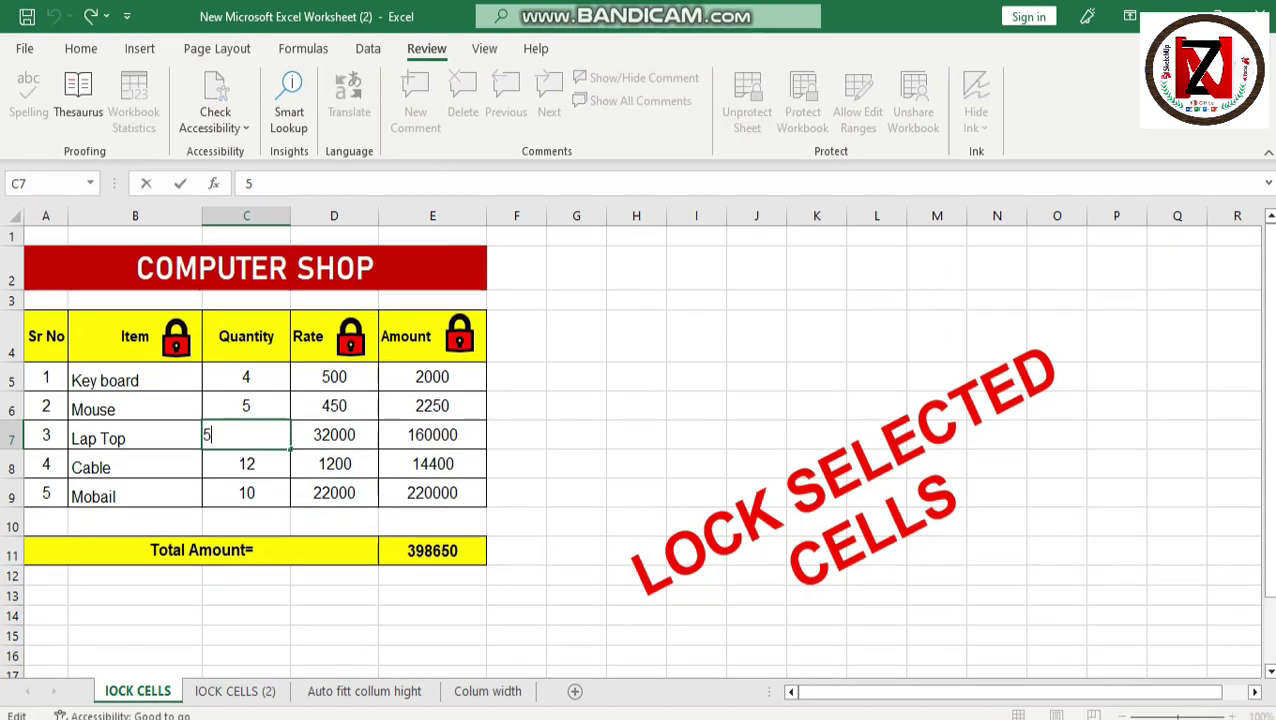
pyautogui.press('Escape')
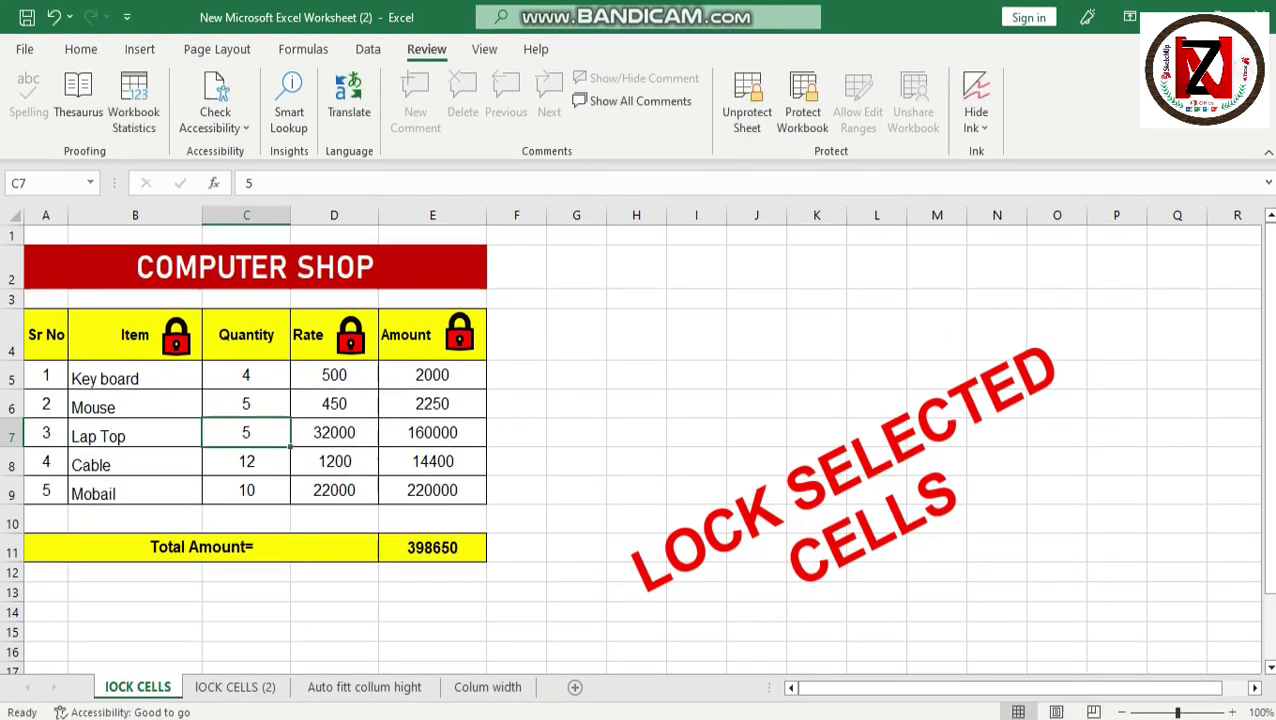
pyautogui.press('Up')
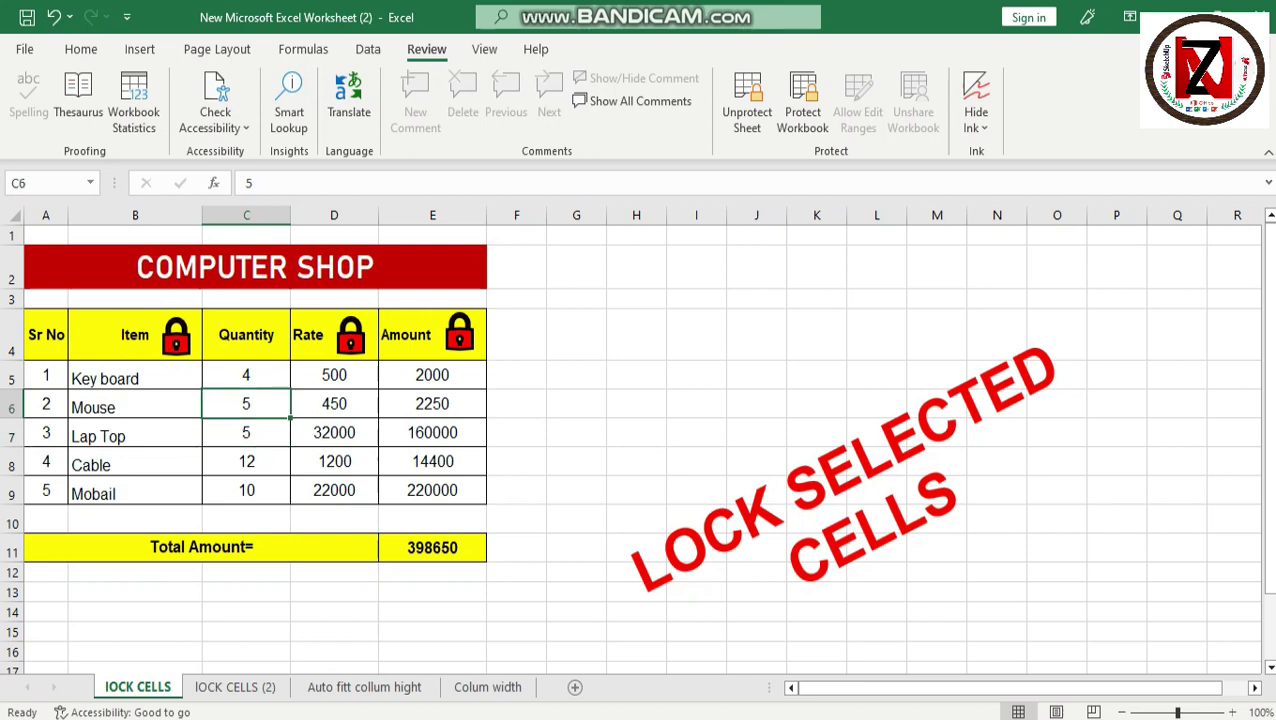
pyautogui.press('Up')
pyautogui.hotkey('shift', 'Down')
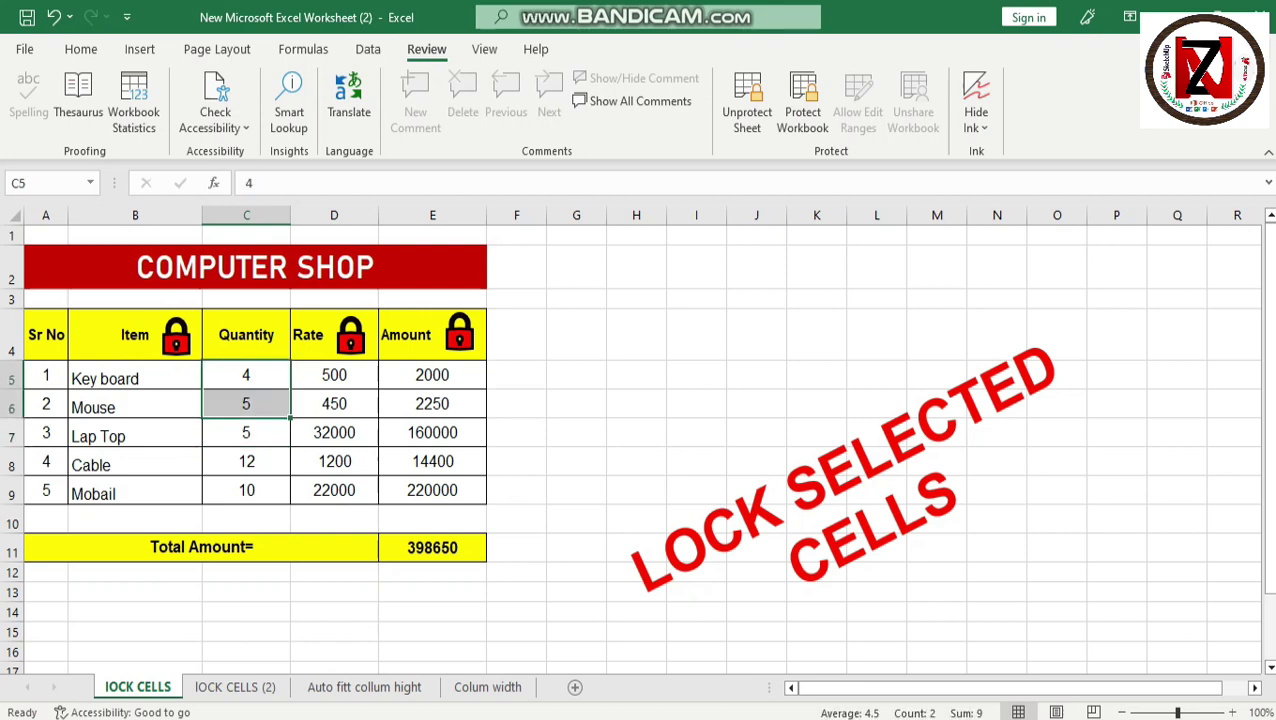
pyautogui.hotkey('shift', 'Down')
pyautogui.hotkey('shift', 'Down')
pyautogui.hotkey('shift', 'Down')
pyautogui.hotkey('shift', 'Up')
pyautogui.hotkey('shift', 'Up')
pyautogui.hotkey('shift', 'Up')
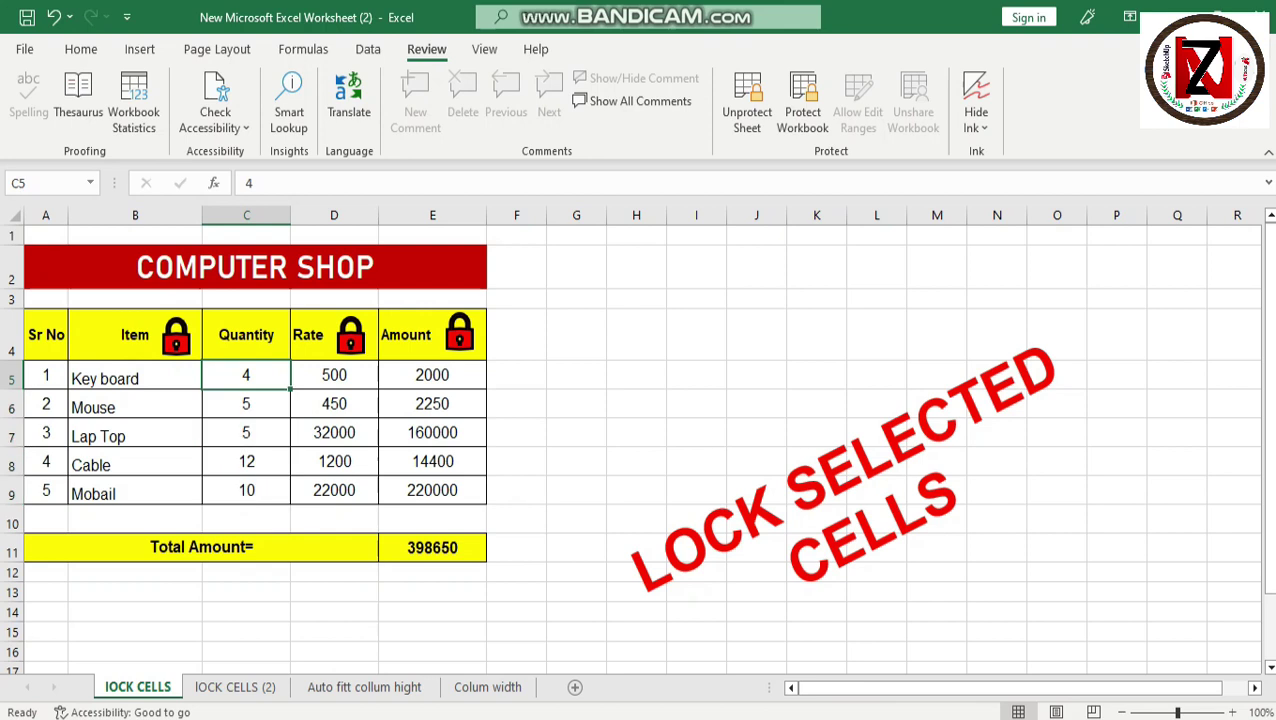
# Enter quantities 5, 78, 10, 25 and 11 for Key board, Mouse, Lap Top, Cable and Mobail
pyautogui.write('5')
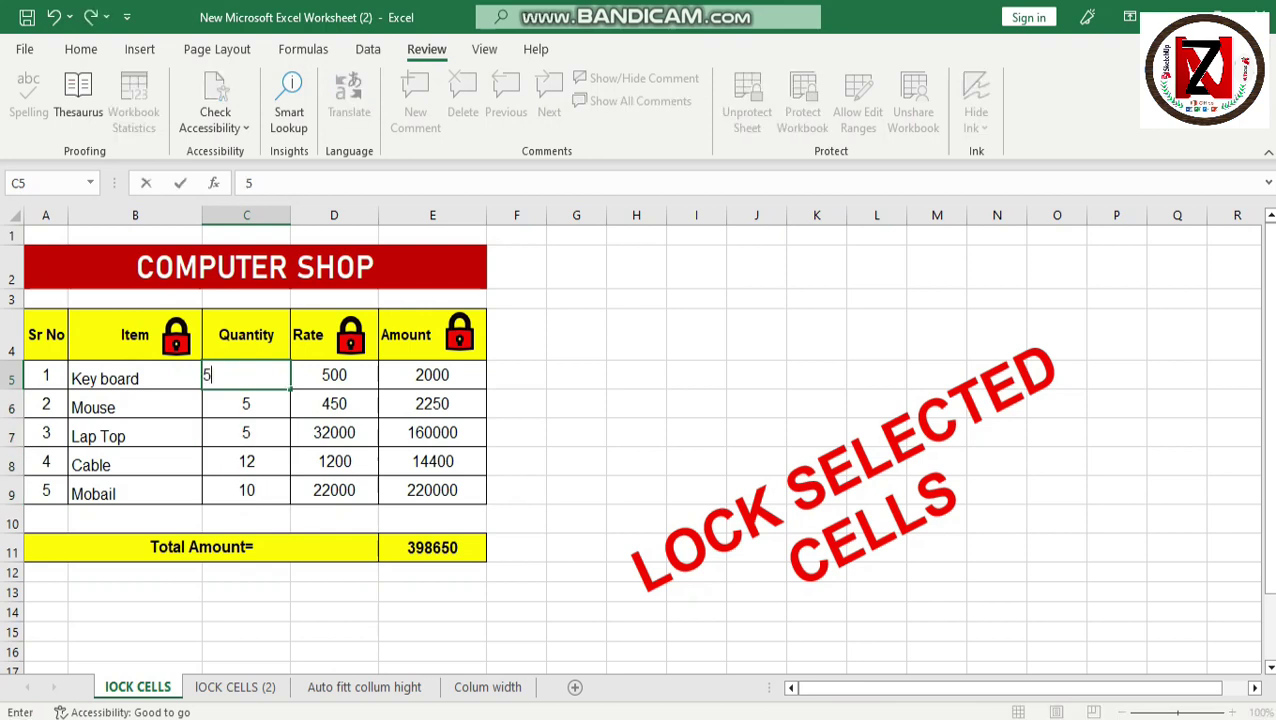
pyautogui.press('Return')
pyautogui.write('5')
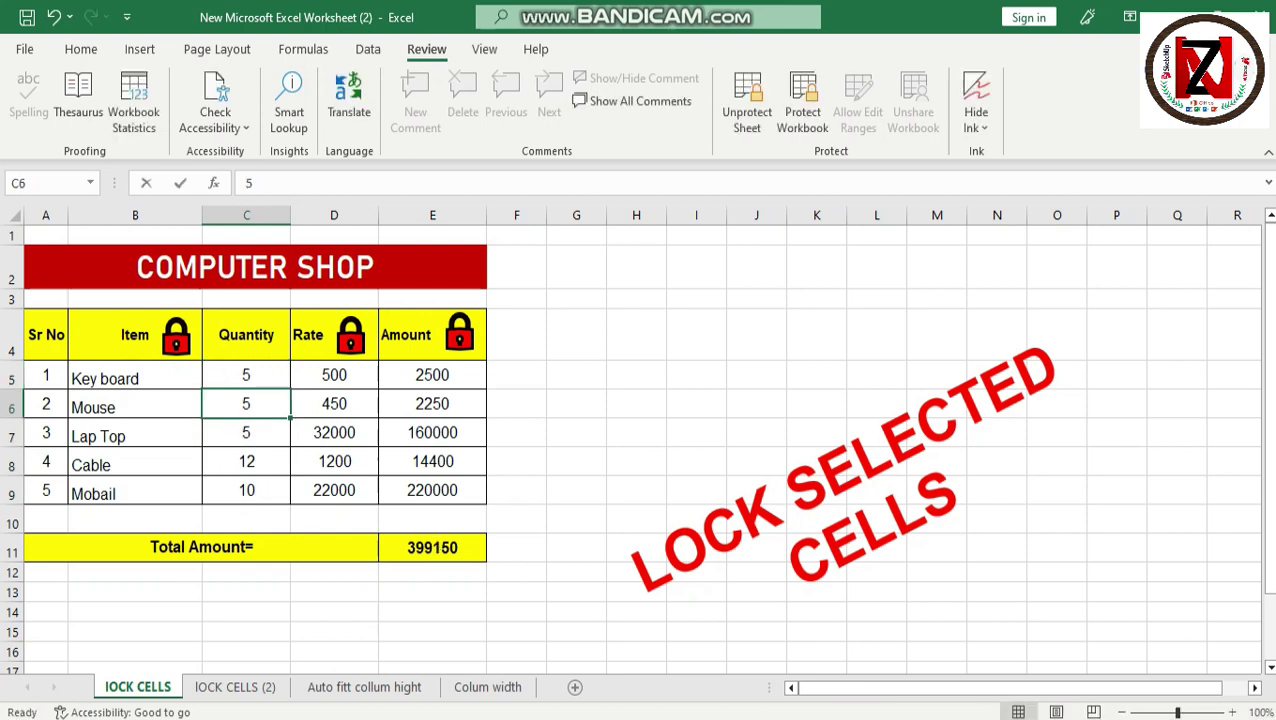
pyautogui.write('78')
pyautogui.press('Return')
pyautogui.write('10')
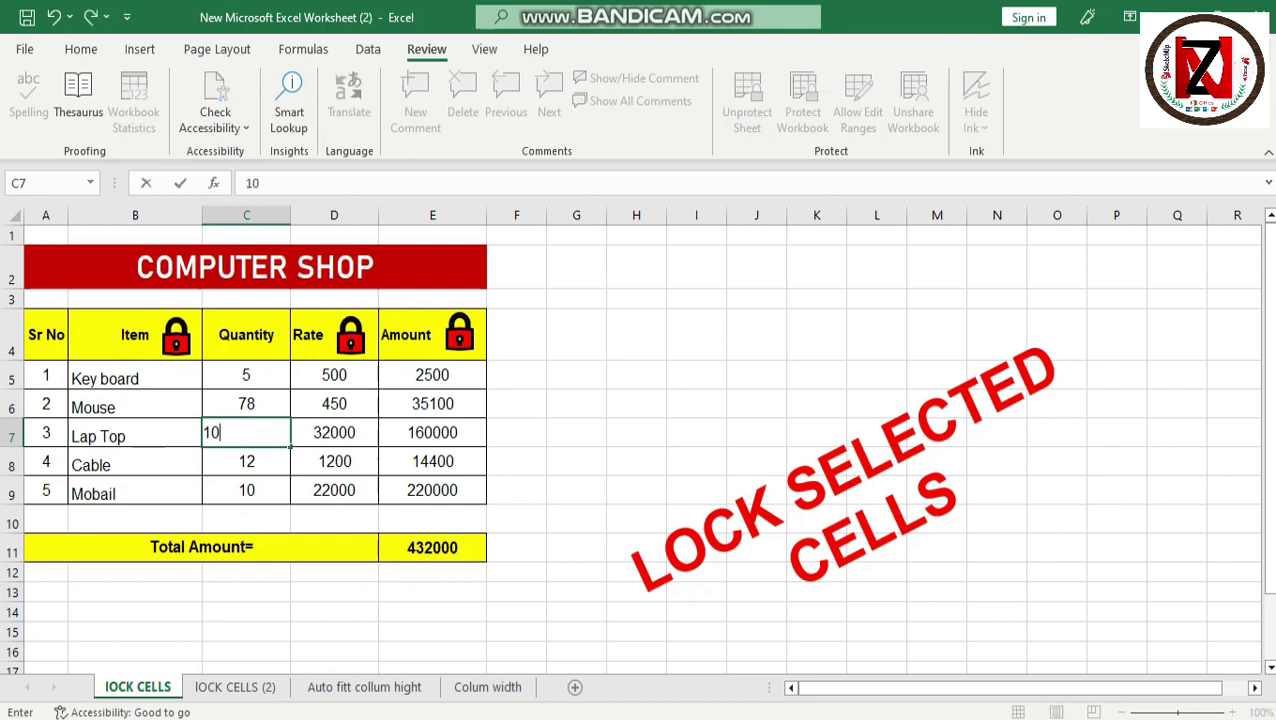
pyautogui.press('Return')
pyautogui.write('25')
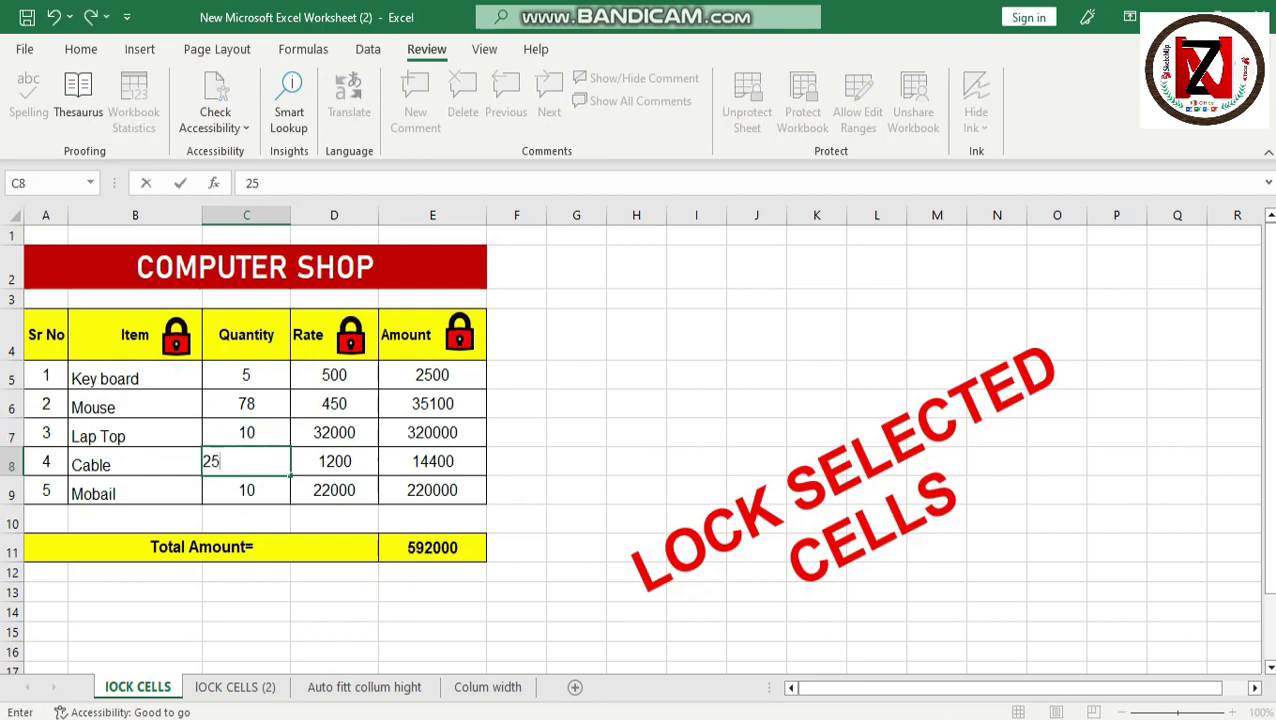
pyautogui.press('Return')
pyautogui.write('1')
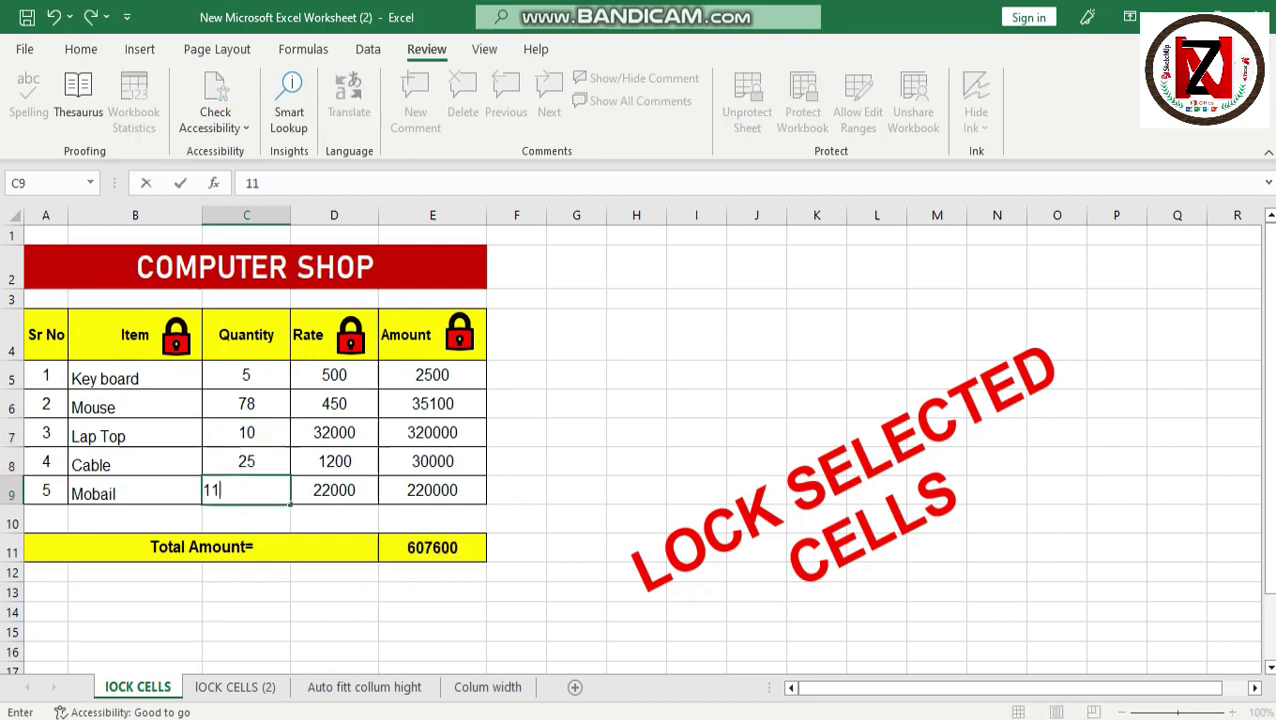
pyautogui.write('1')
pyautogui.press('Return')
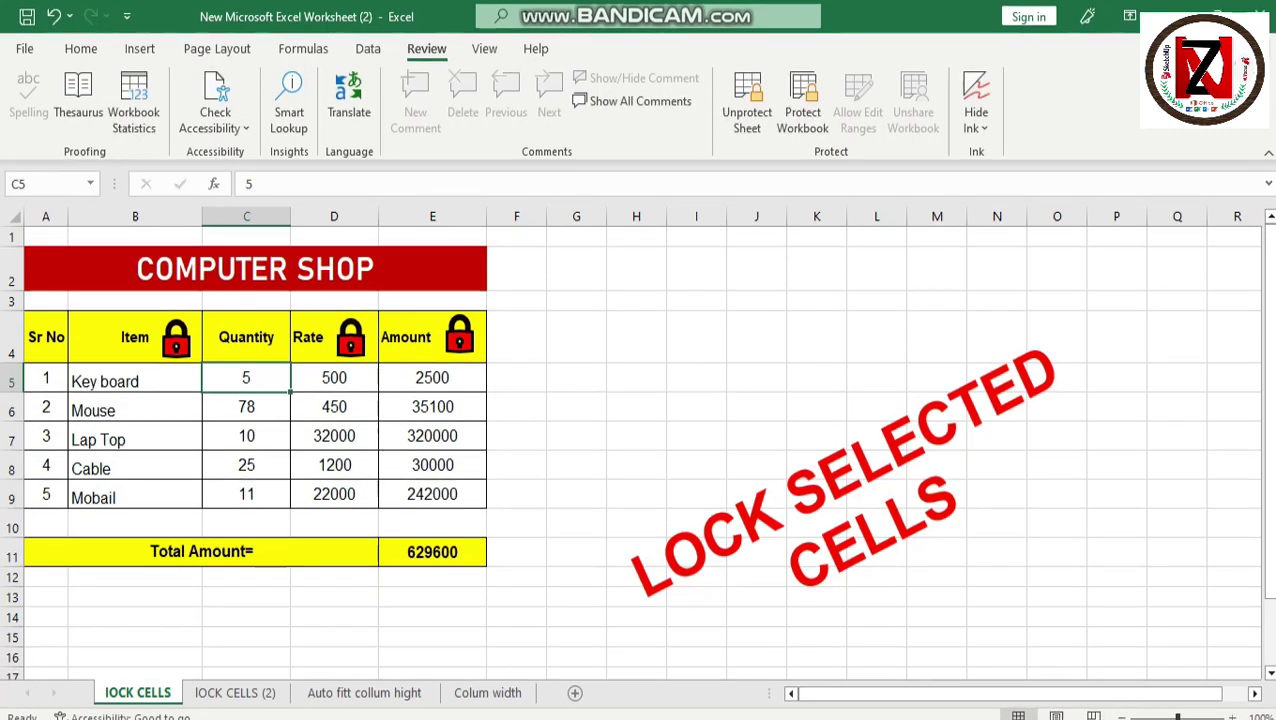
pyautogui.write('5')
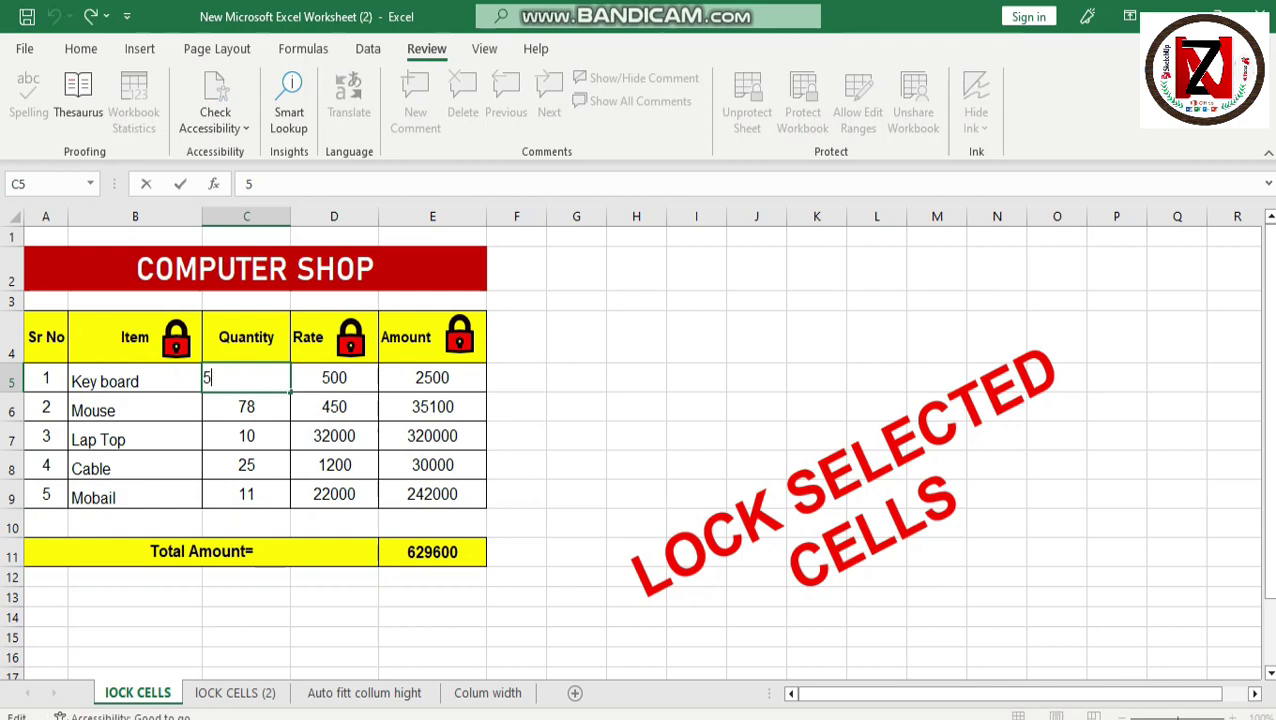
pyautogui.hotkey('ctrl', 'Return')
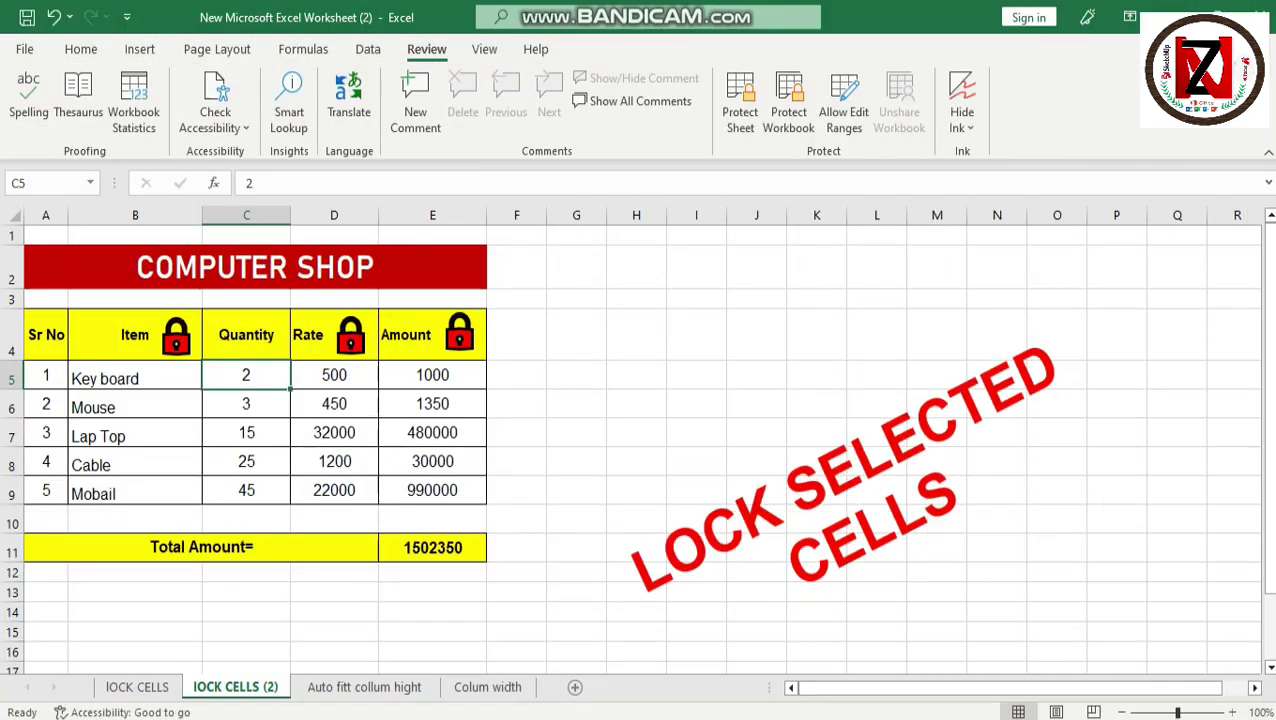
# Clear the Locked protection option for Quantity cells C5:C9 in Format Cells
pyautogui.hotkey('shift', 'Down')
pyautogui.hotkey('shift', 'Down')
pyautogui.hotkey('shift', 'Down')
pyautogui.hotkey('shift', 'Down')
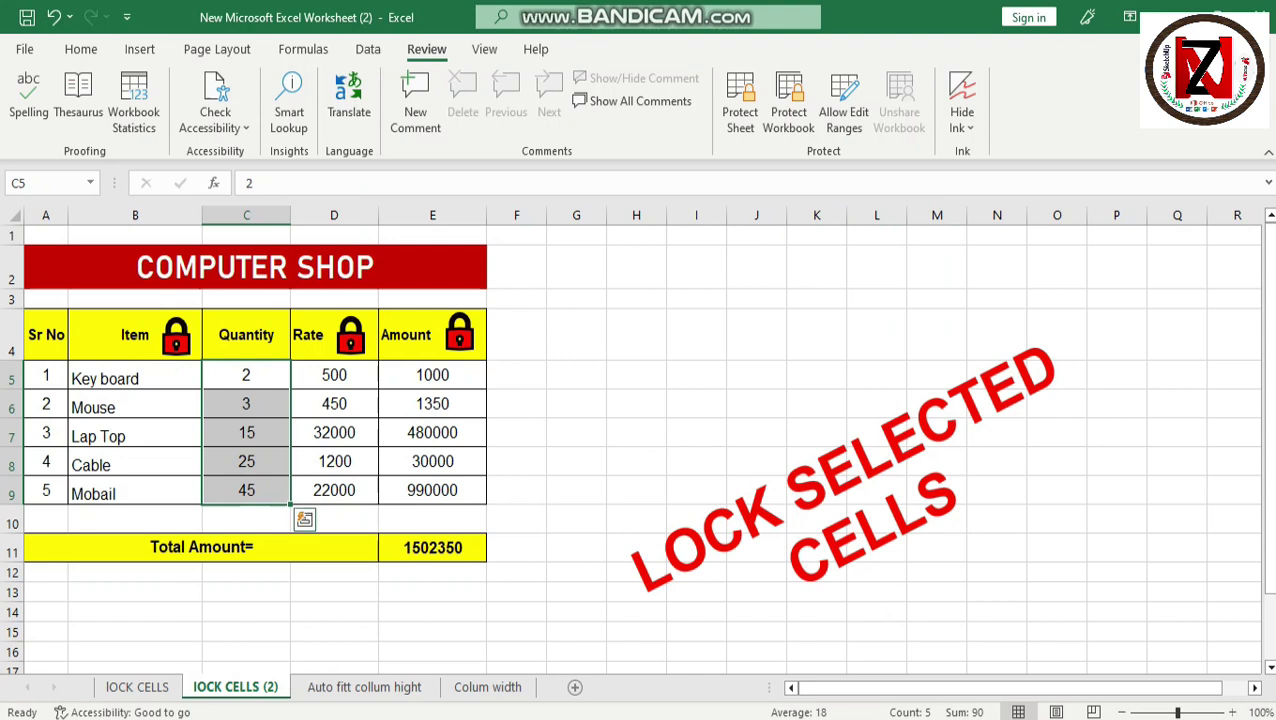
pyautogui.moveTo(246, 375); pyautogui.dragTo(246, 490)
pyautogui.rightClick(256, 480)
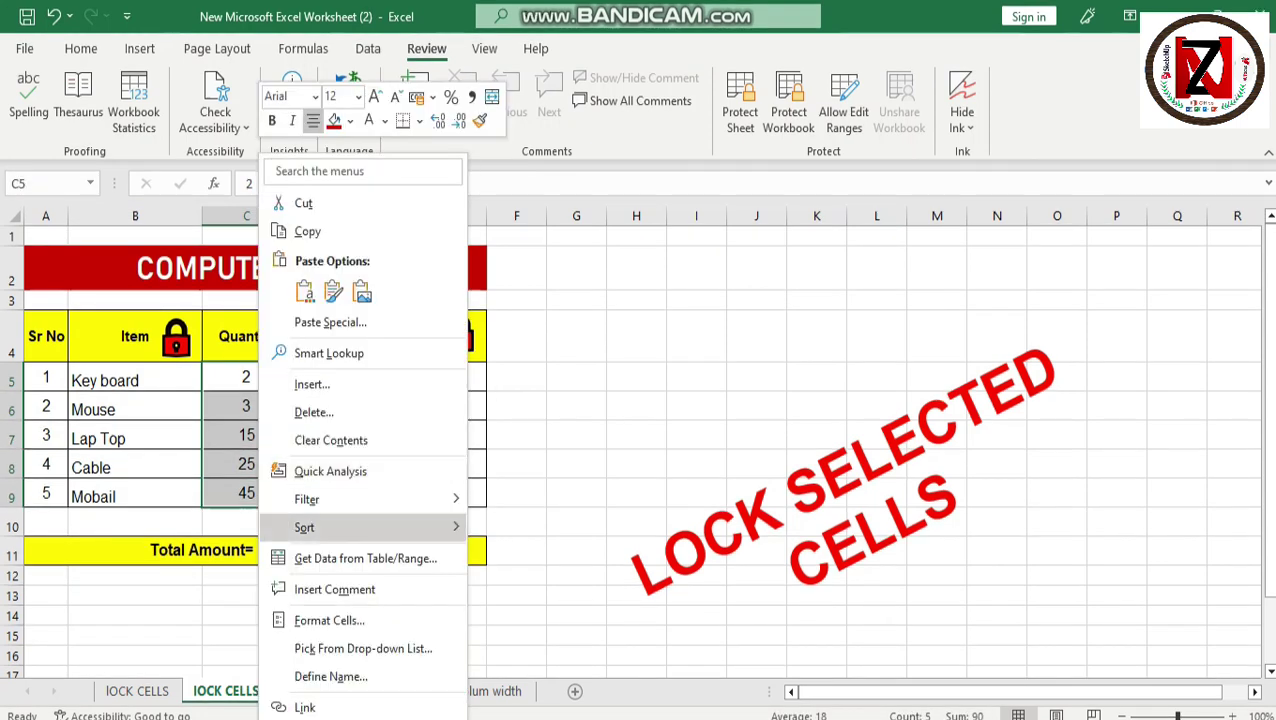
pyautogui.click(330, 620)
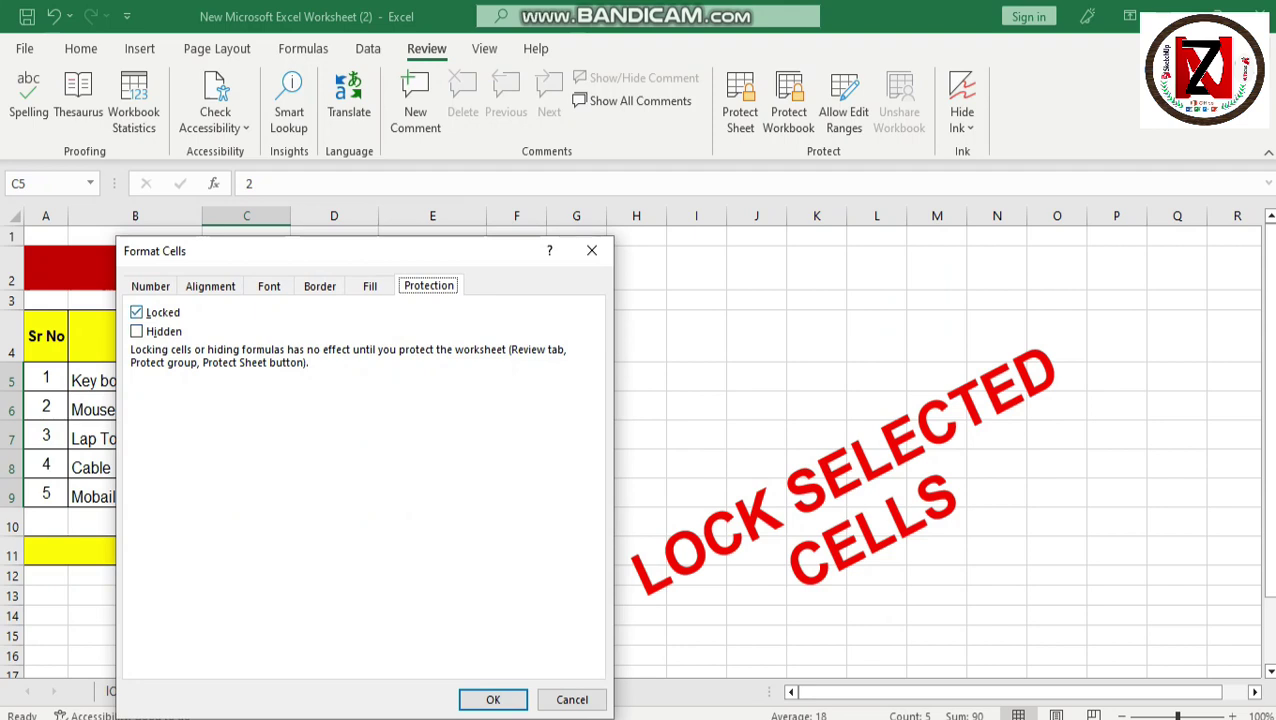
pyautogui.click(136, 312)
pyautogui.click(493, 699)
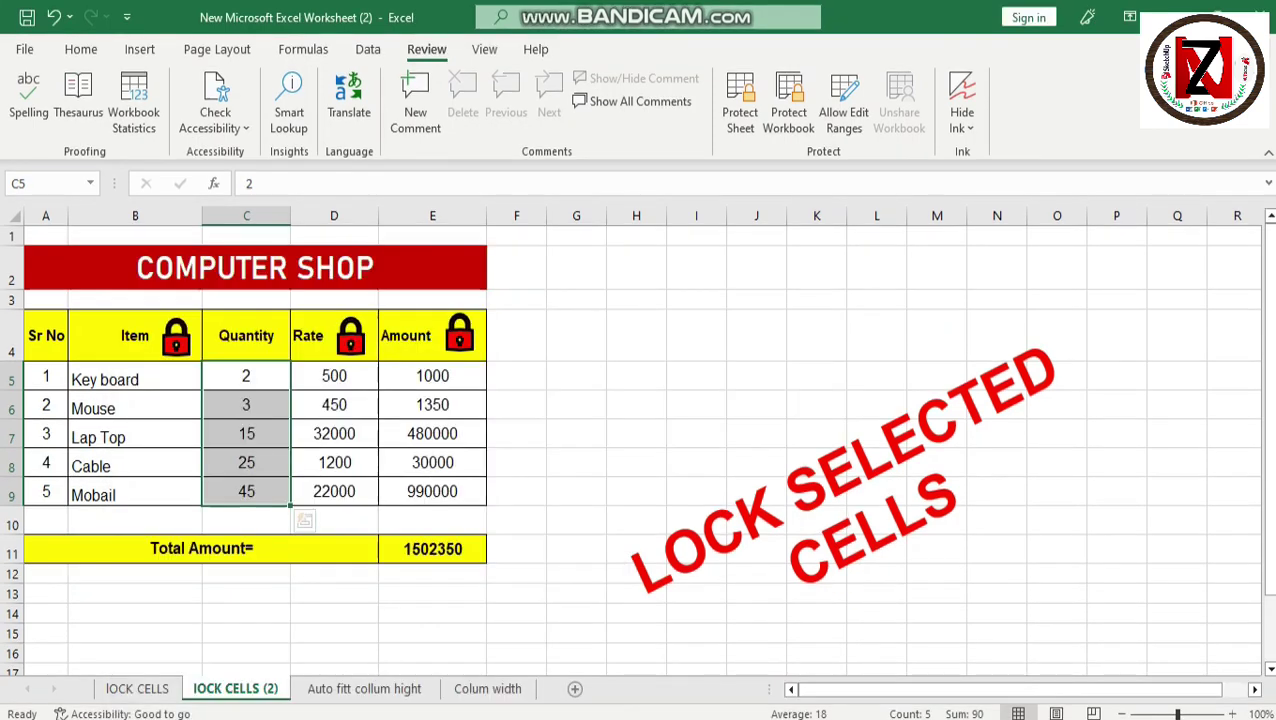
pyautogui.click(576, 463)
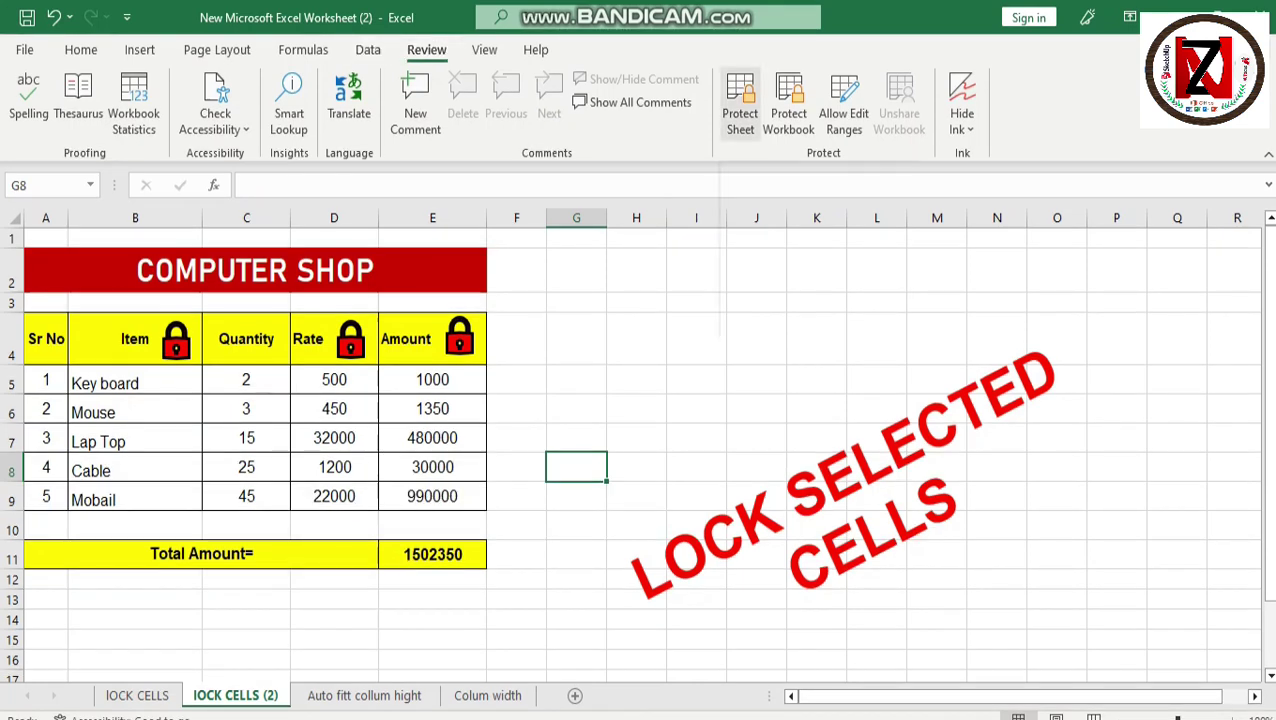
# Protect the sheet with a confirmed password, disallowing selection of locked cells
pyautogui.click(740, 105)
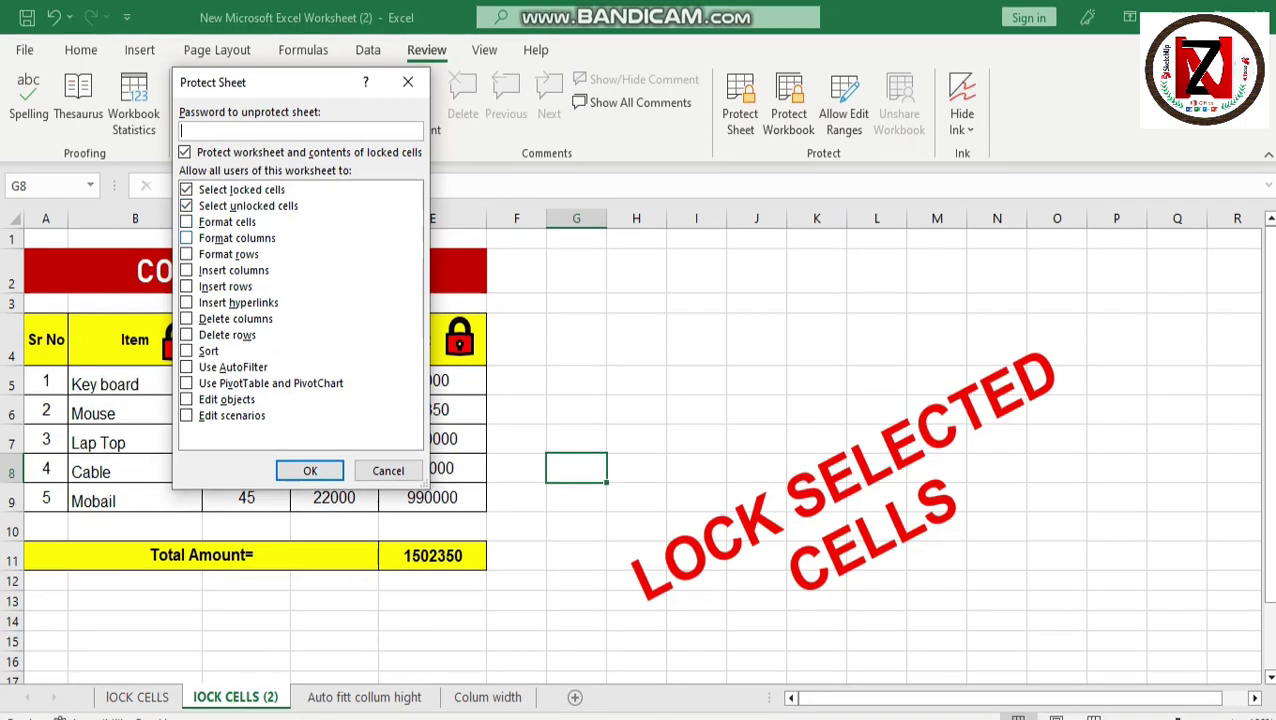
pyautogui.click(186, 189)
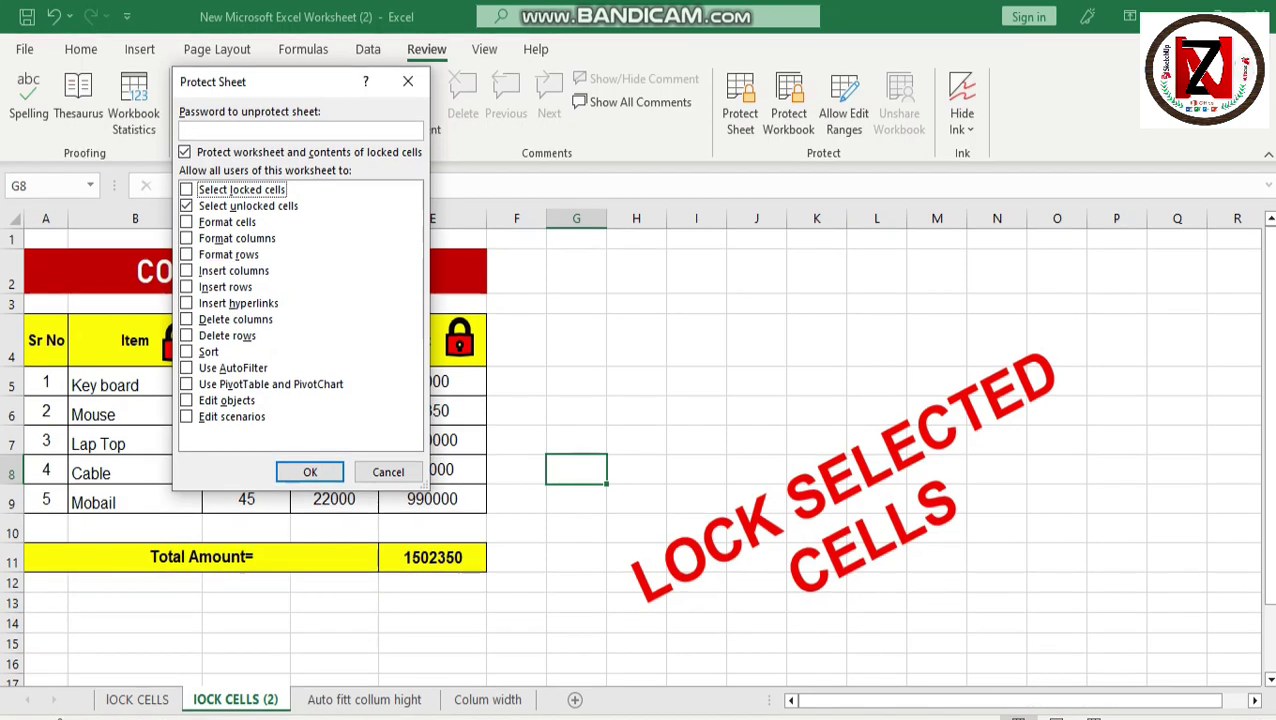
pyautogui.click(300, 131)
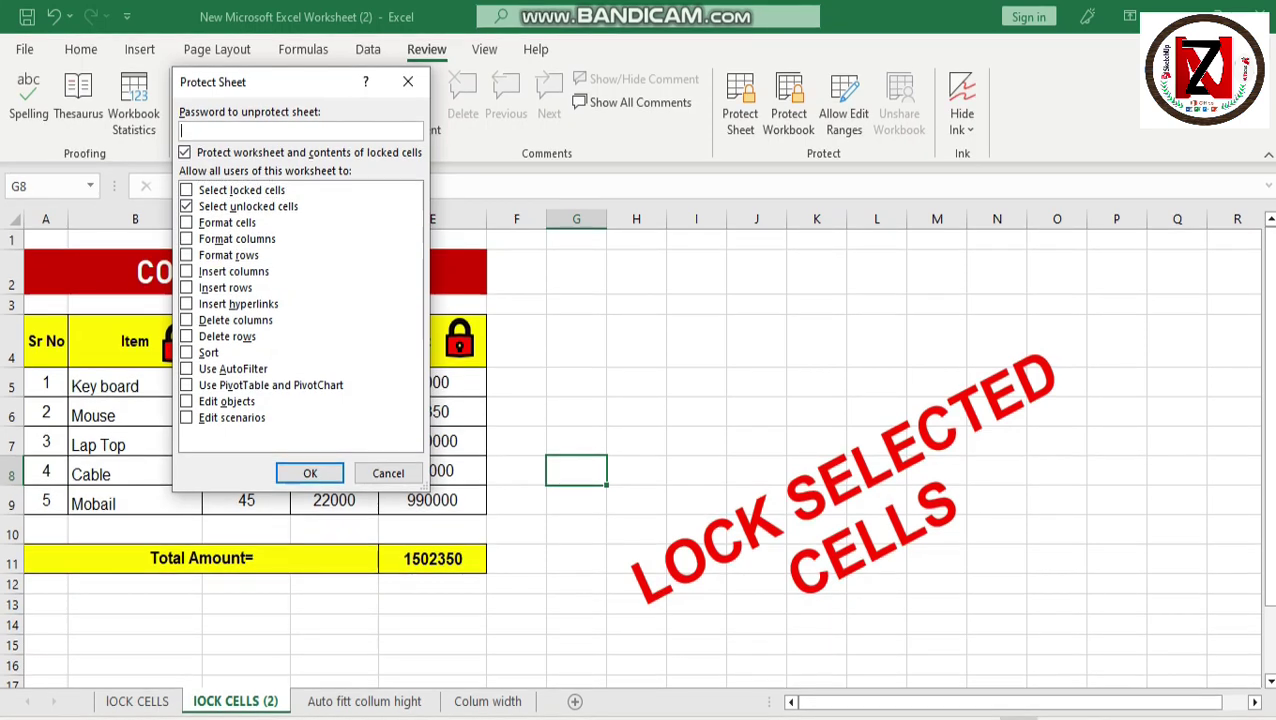
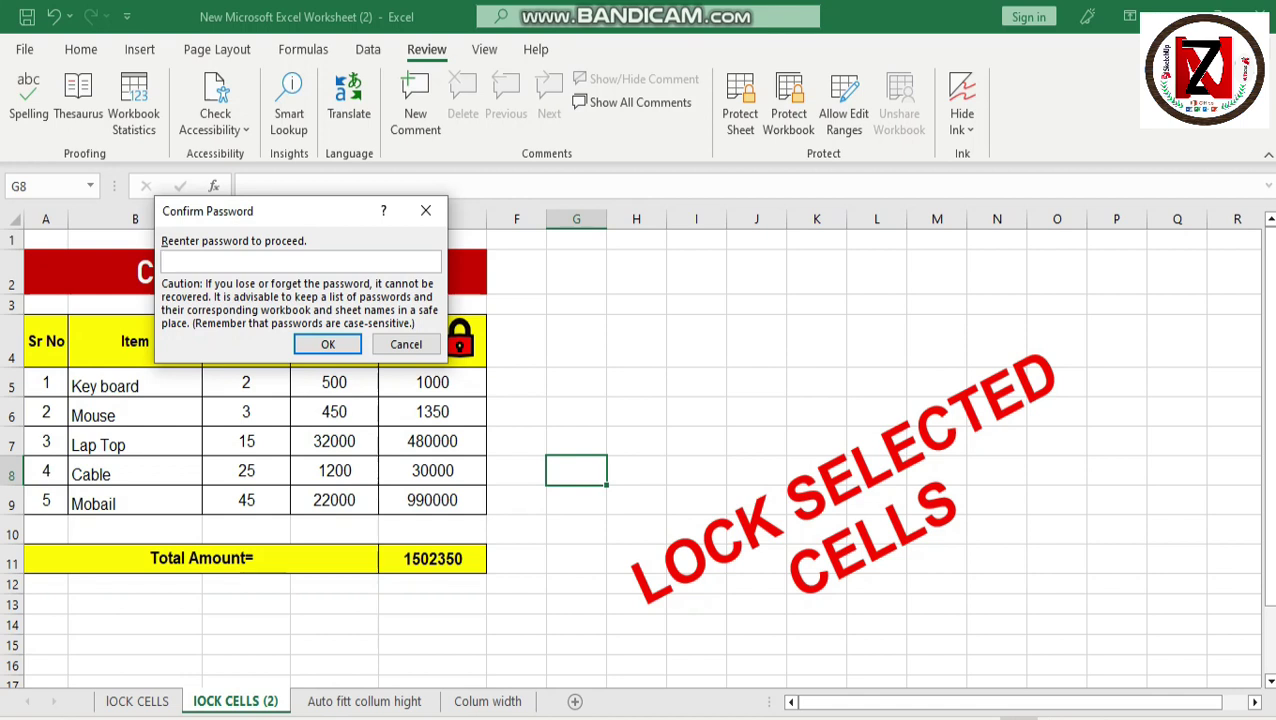
pyautogui.write('•3')
pyautogui.press('Return')
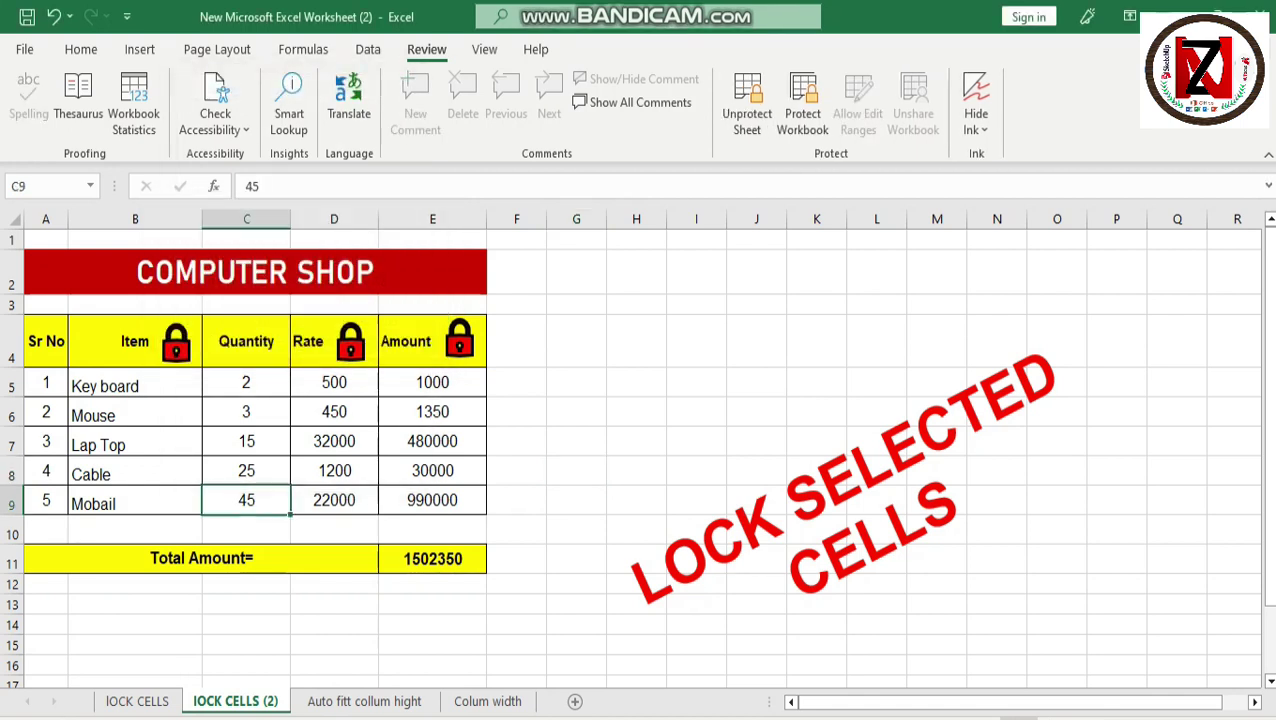
# Enter quantities 25, 25, 12 and 30 in C5:C8, then select C5:C9
pyautogui.click(246, 382)
pyautogui.doubleClick(246, 382)
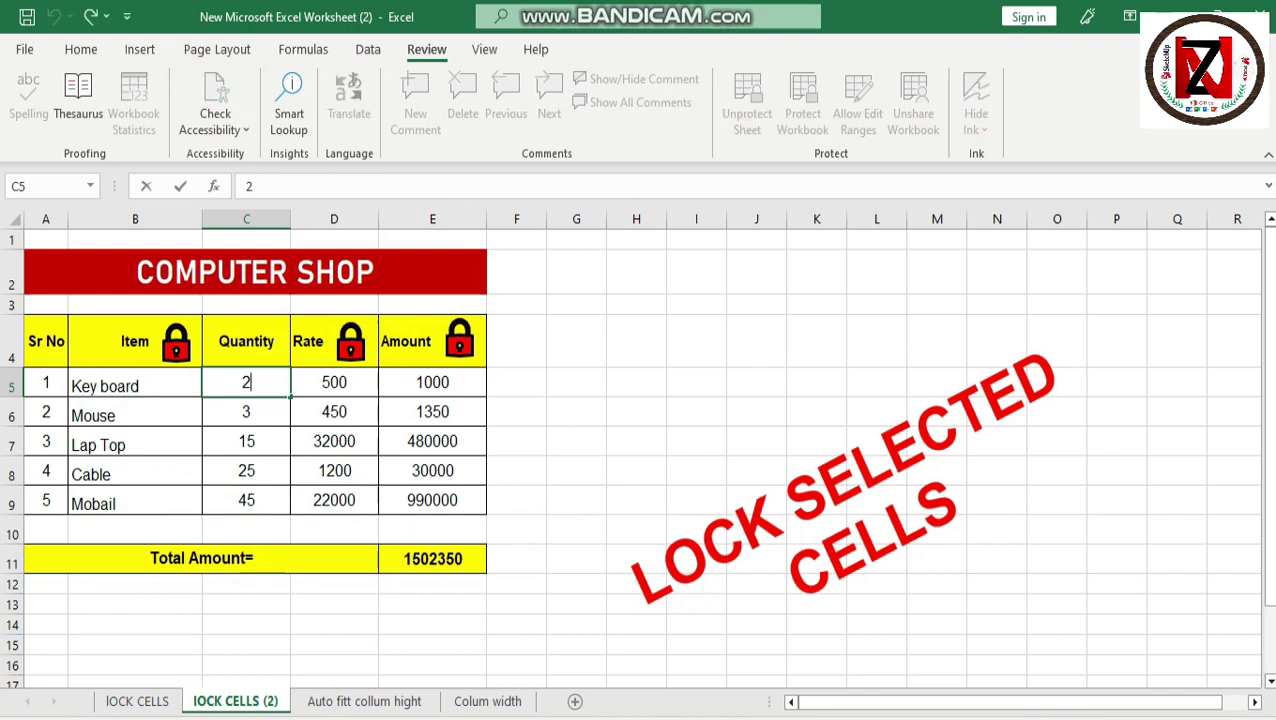
pyautogui.write('5')
pyautogui.press('Return')
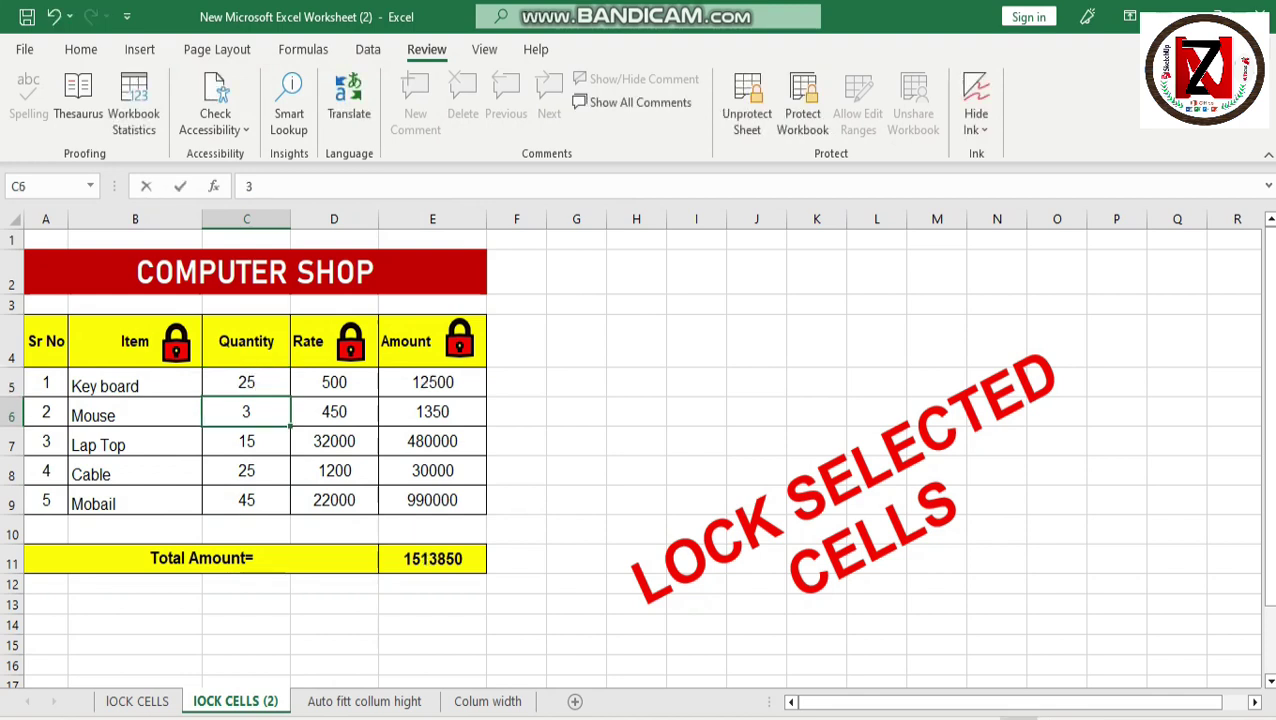
pyautogui.write('25')
pyautogui.press('Return')
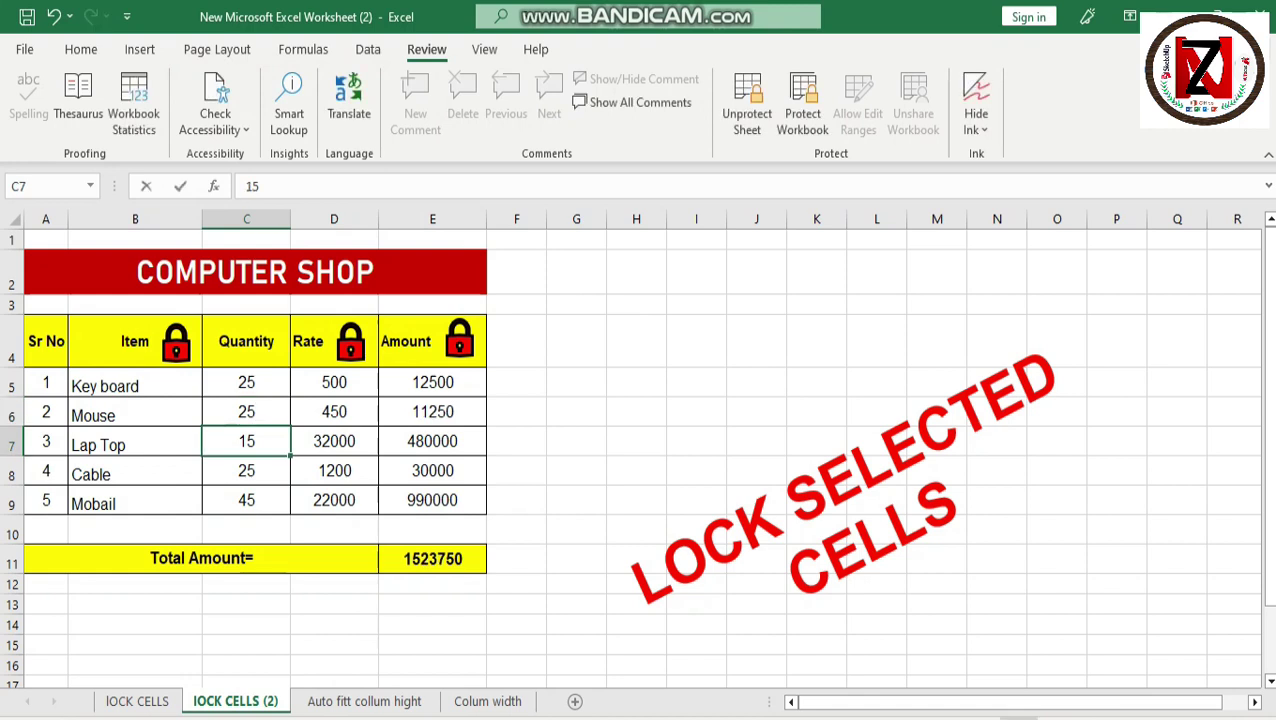
pyautogui.write('12')
pyautogui.press('Return')
pyautogui.write('30')
pyautogui.press('Return')
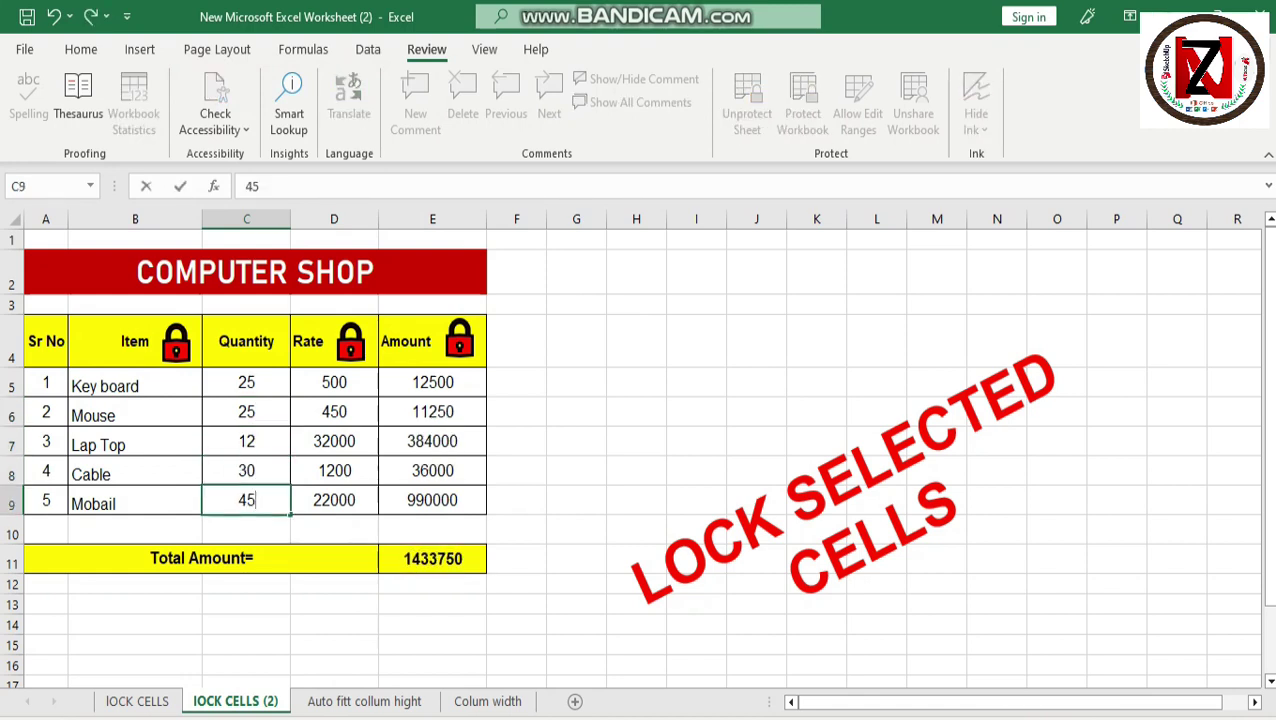
pyautogui.click(246, 382)
pyautogui.click(246, 441)
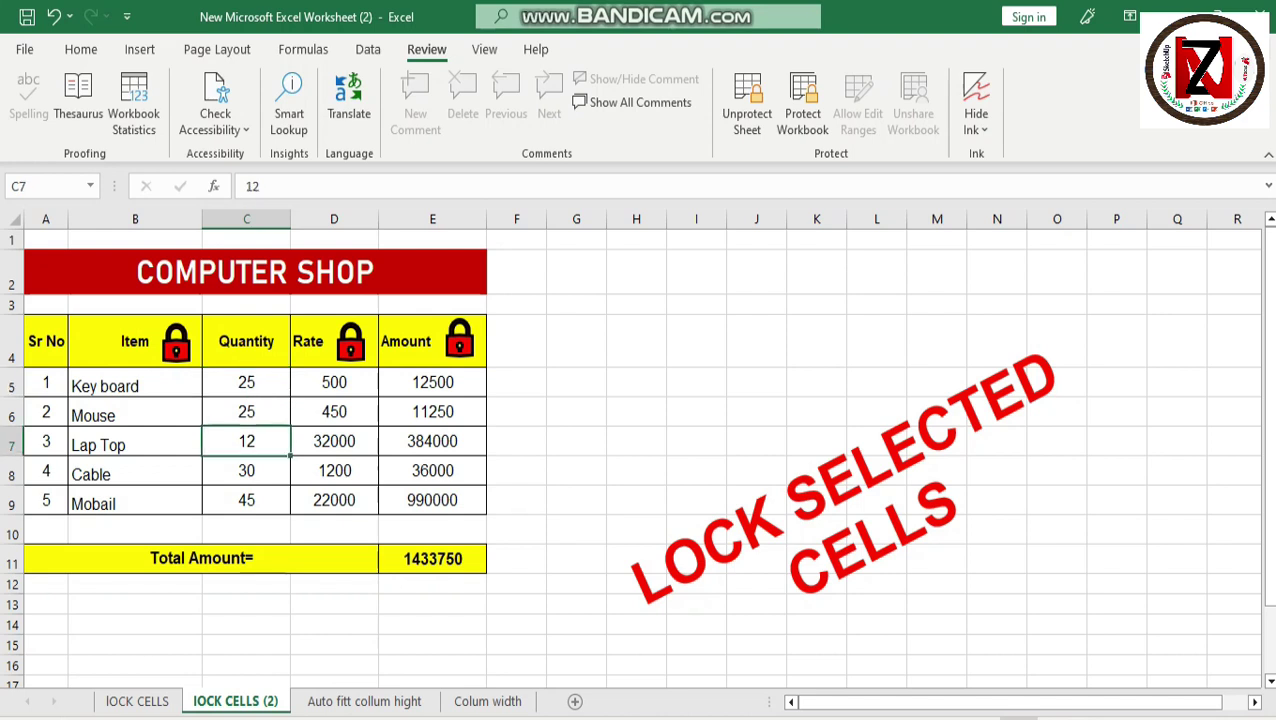
pyautogui.moveTo(246, 382); pyautogui.dragTo(246, 499)
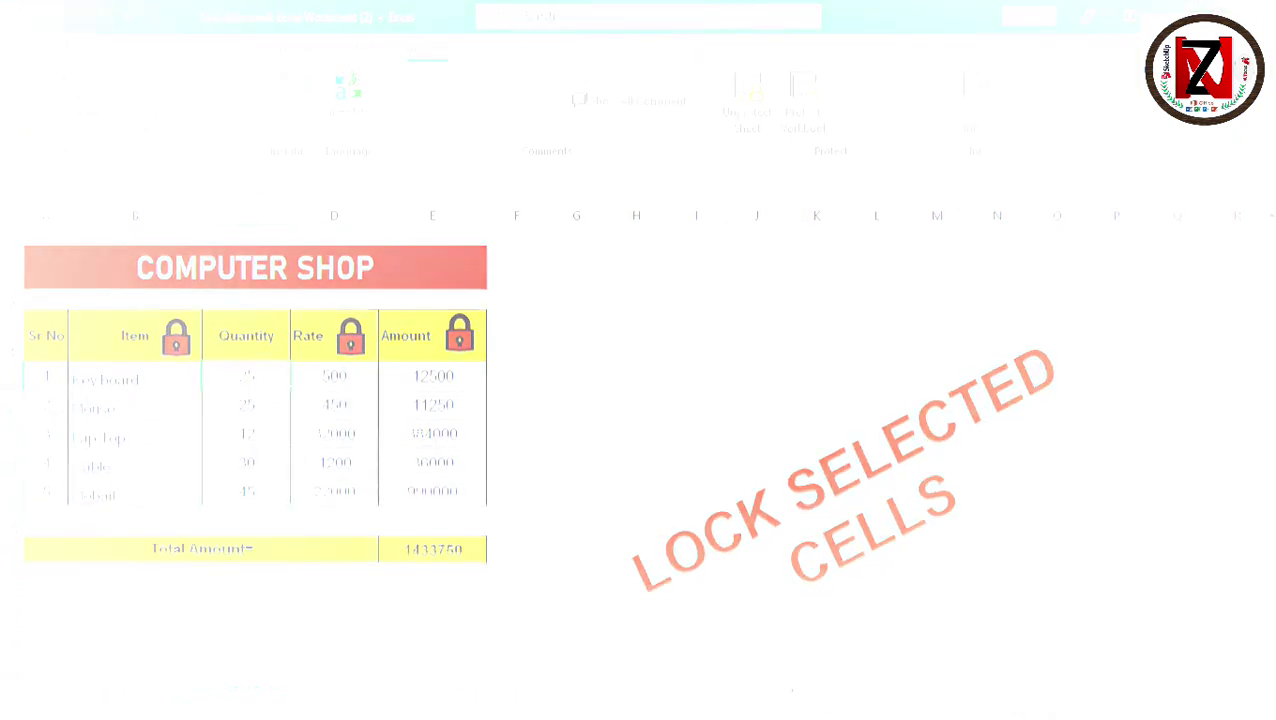
# Unprotect the Computer Shop sheet by entering its password
pyautogui.moveTo(246, 382); pyautogui.dragTo(246, 500)
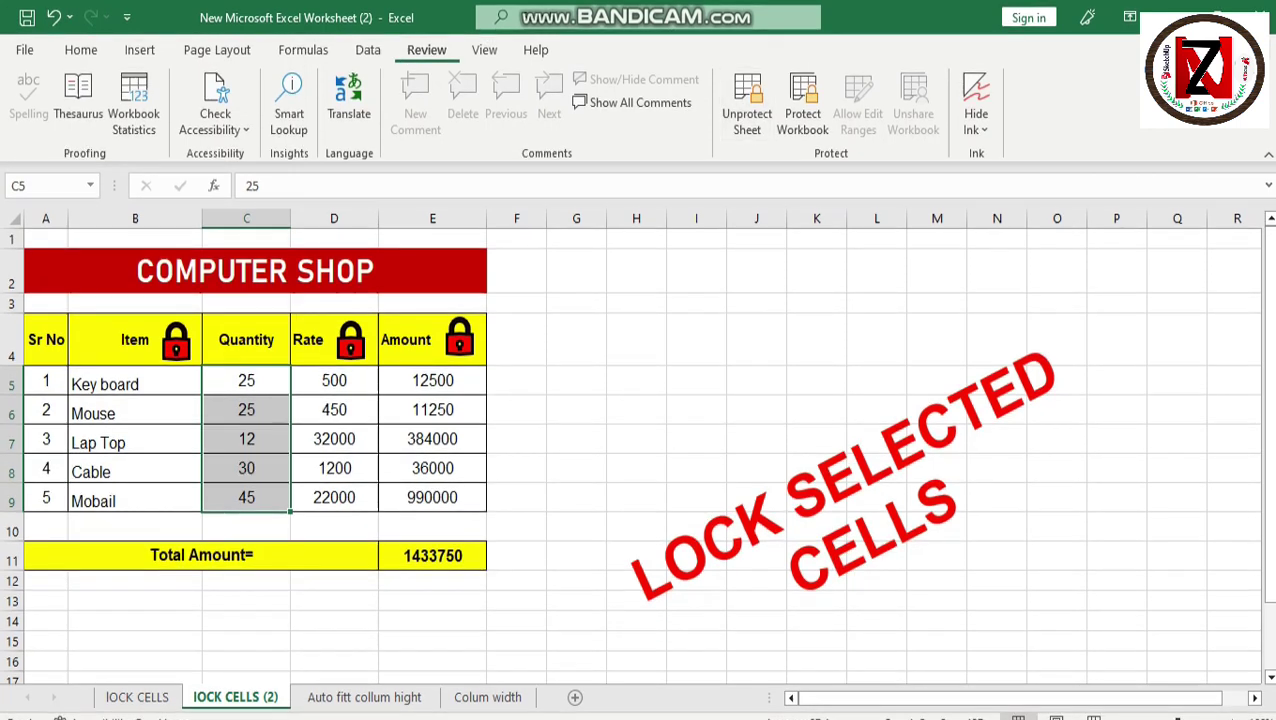
pyautogui.click(747, 103)
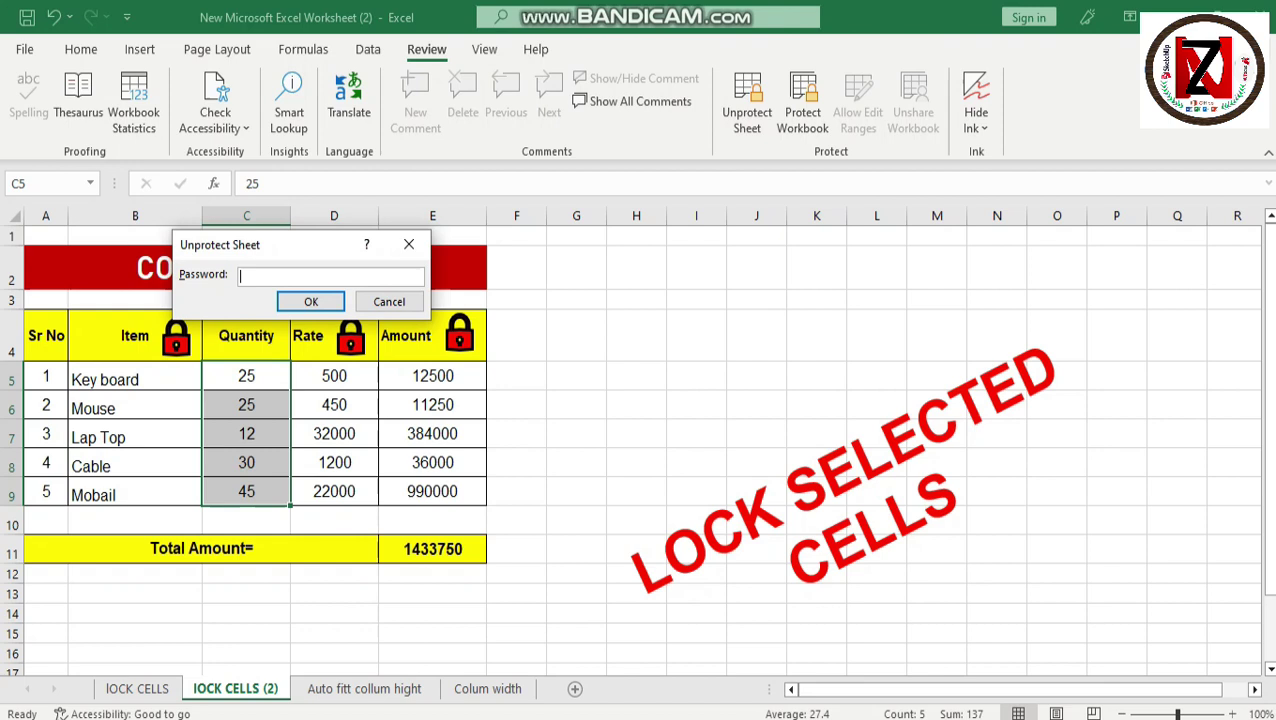
pyautogui.click(311, 301)
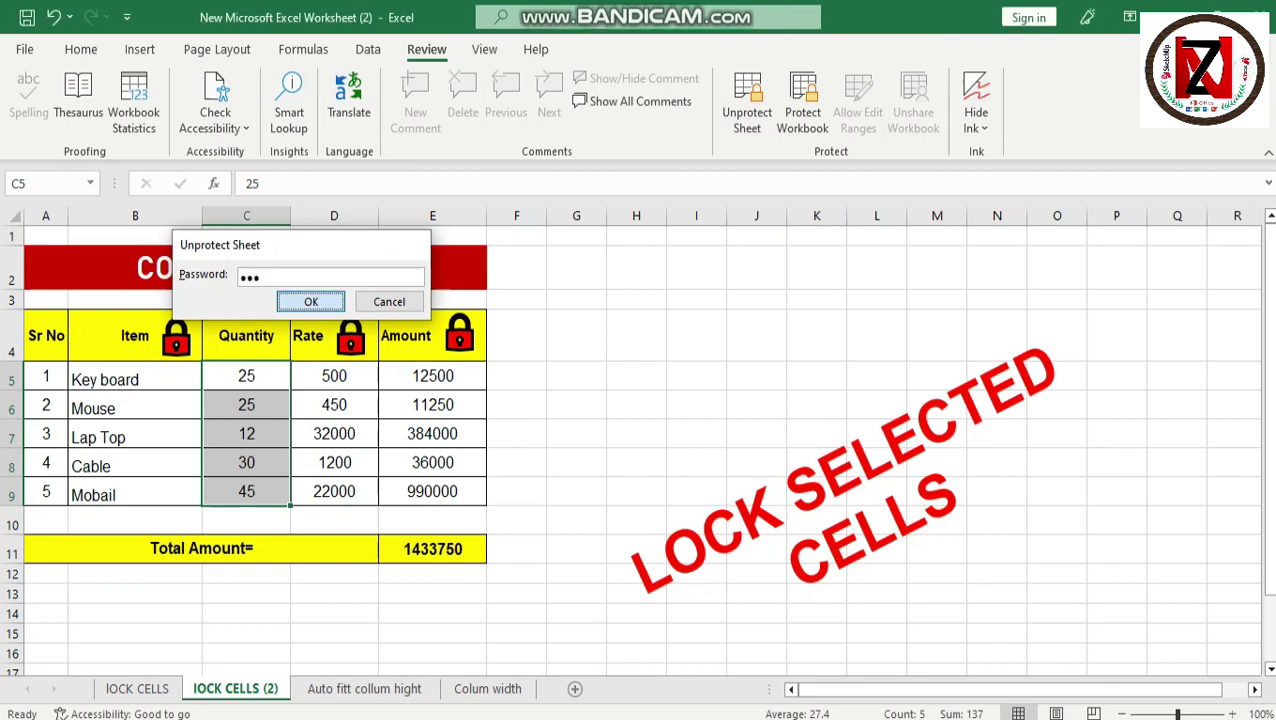
pyautogui.click(636, 433)
pyautogui.click(334, 376)
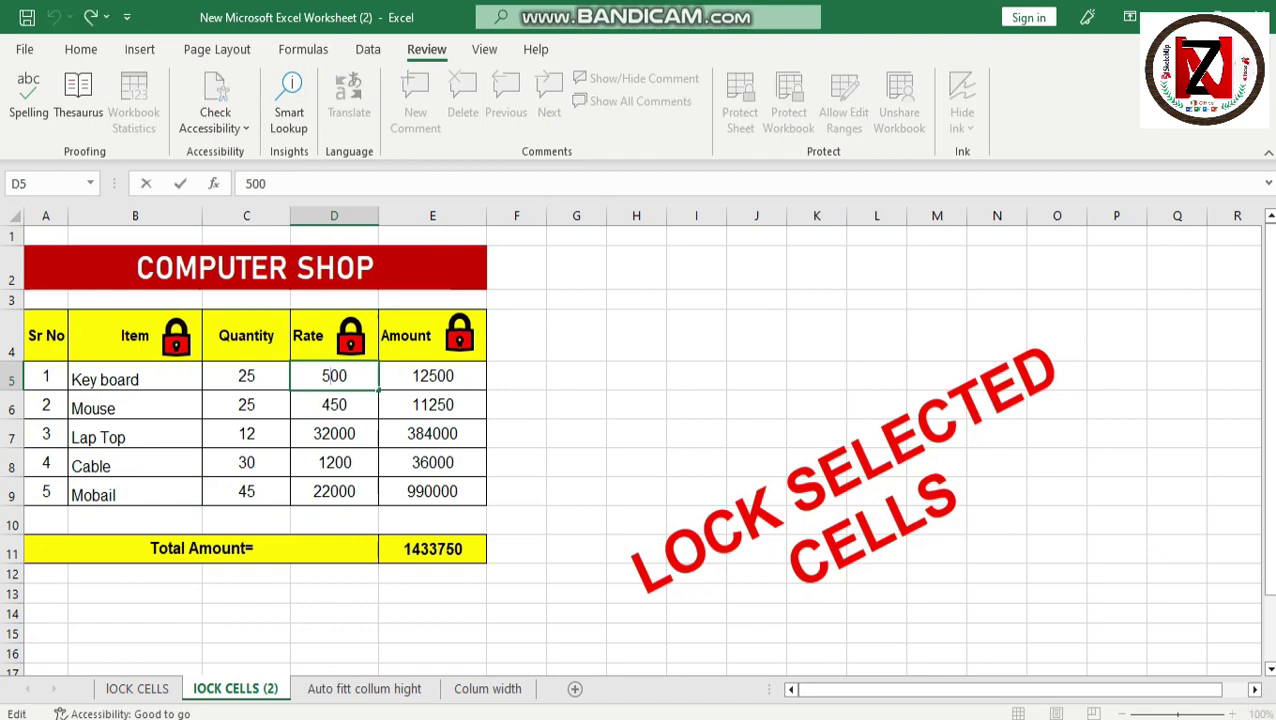
# Cancel the accidental formula edit and enter a Key board rate of 1200 in D5
pyautogui.doubleClick(322, 433)
pyautogui.click(576, 376)
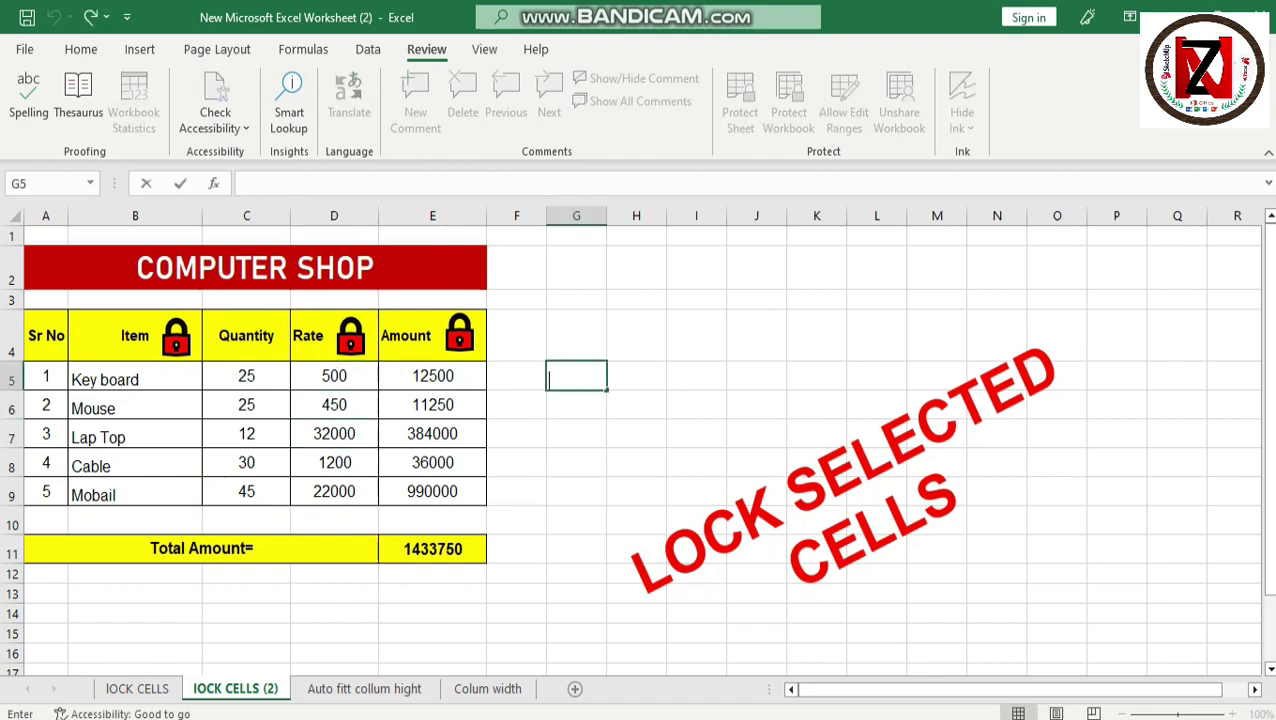
pyautogui.doubleClick(432, 404)
pyautogui.click(334, 376)
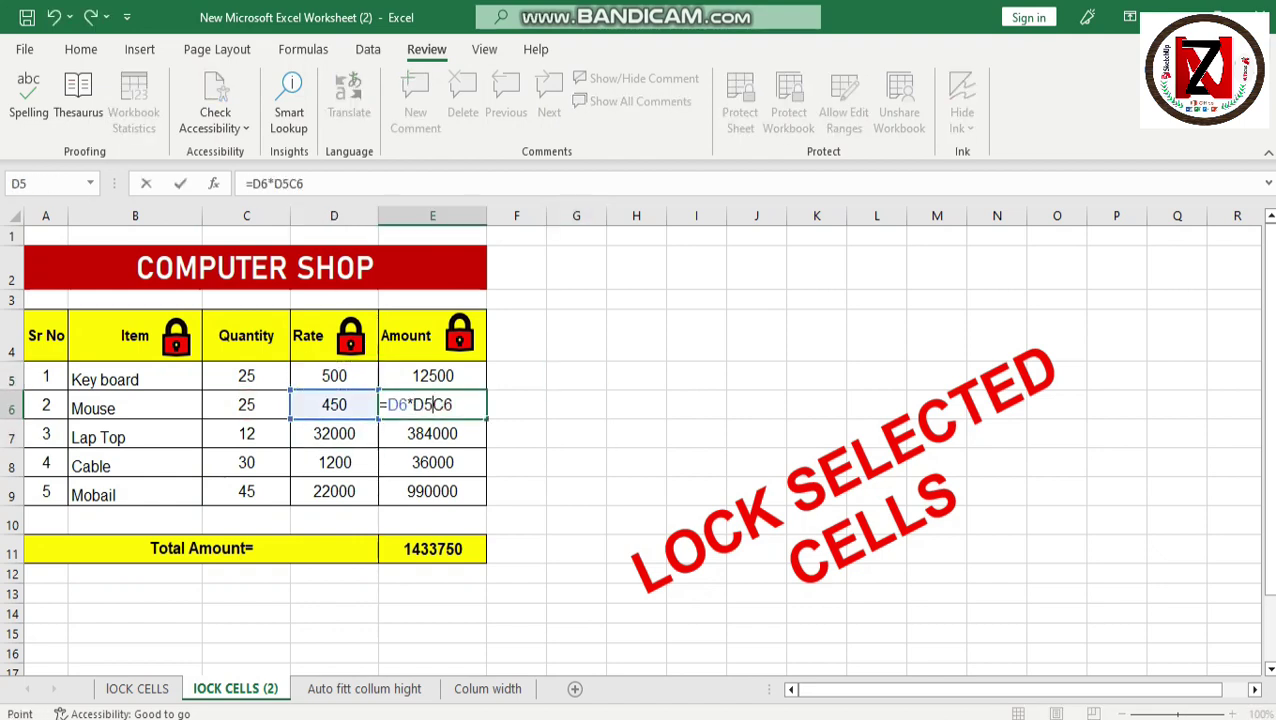
pyautogui.press('Escape')
pyautogui.click(334, 376)
pyautogui.write('1200')
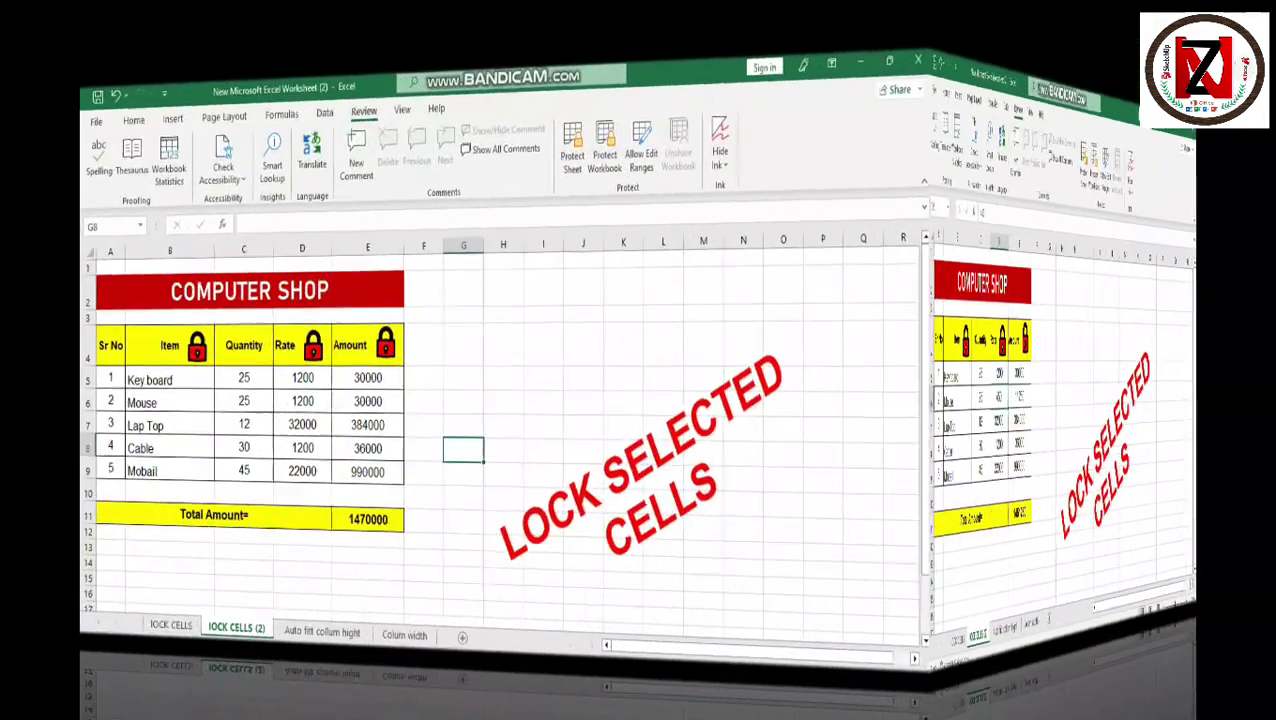